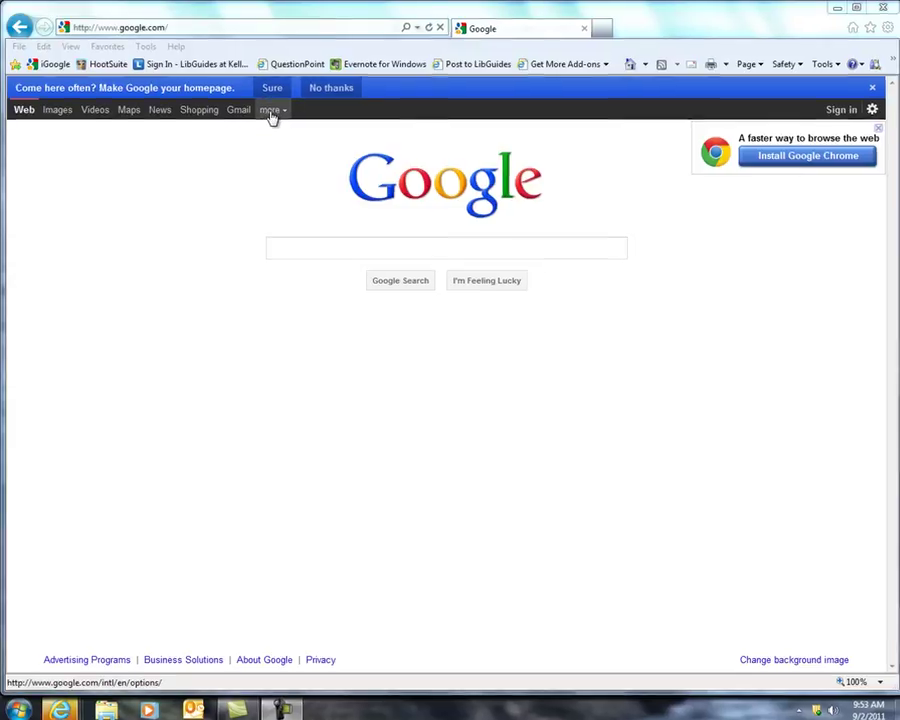
# - Open Documents from the Google 'more' services menu on the home page
pyautogui.click(271, 112)
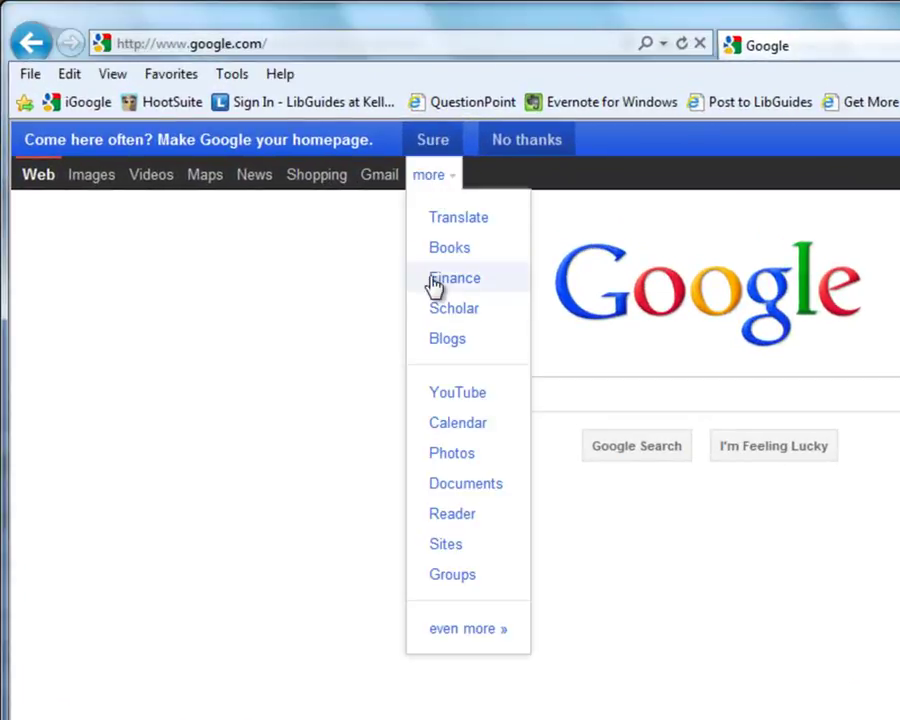
pyautogui.click(481, 494)
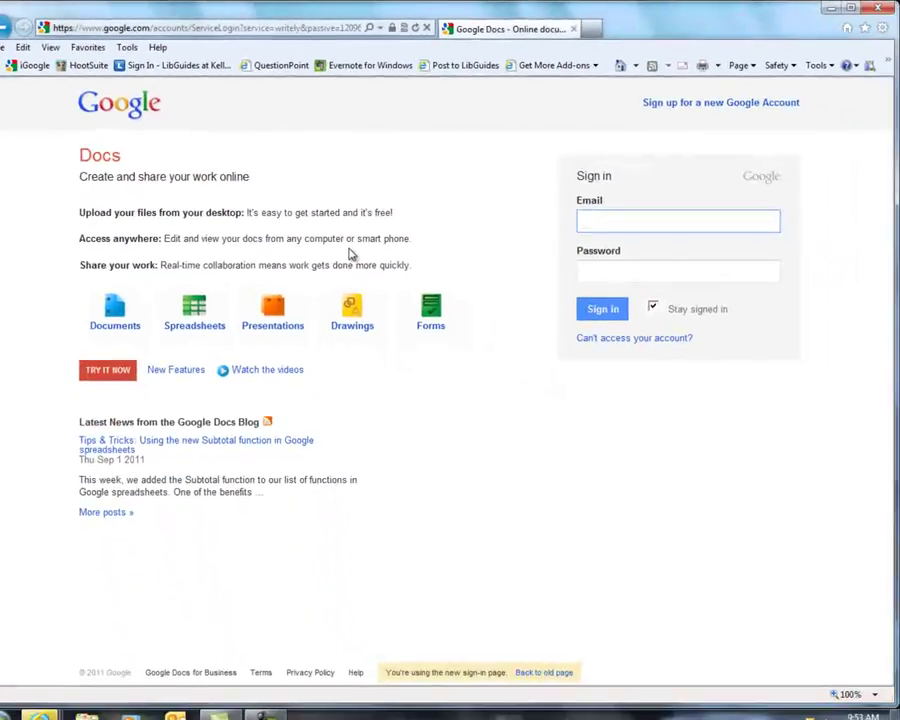
# - Sign in with the account e-mail address and password
pyautogui.write('frostylibrarian')
pyautogui.press('Tab')
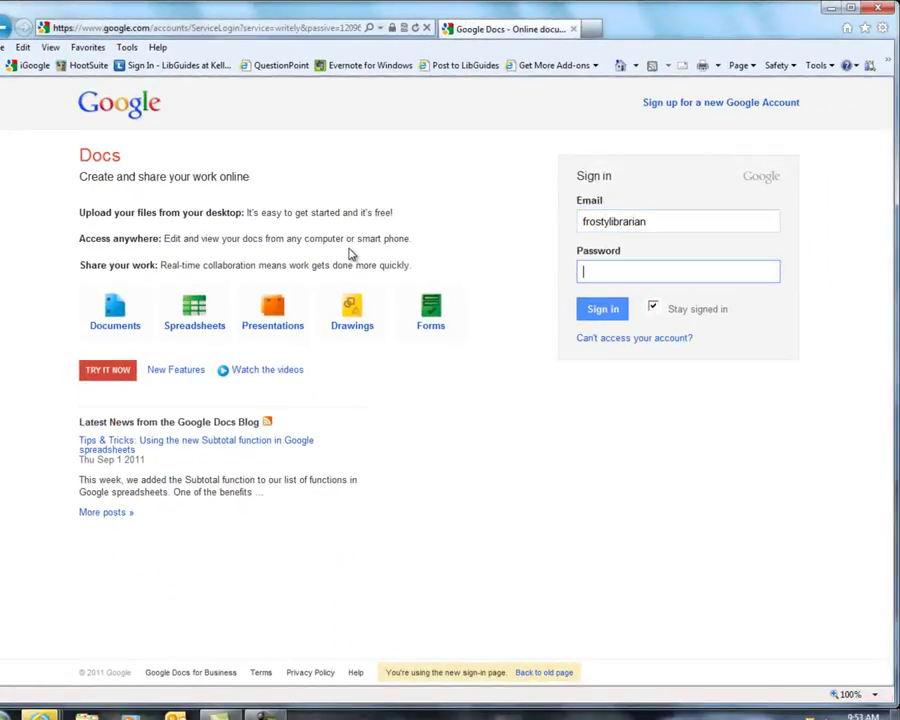
pyautogui.write('*******')
pyautogui.click(601, 316)
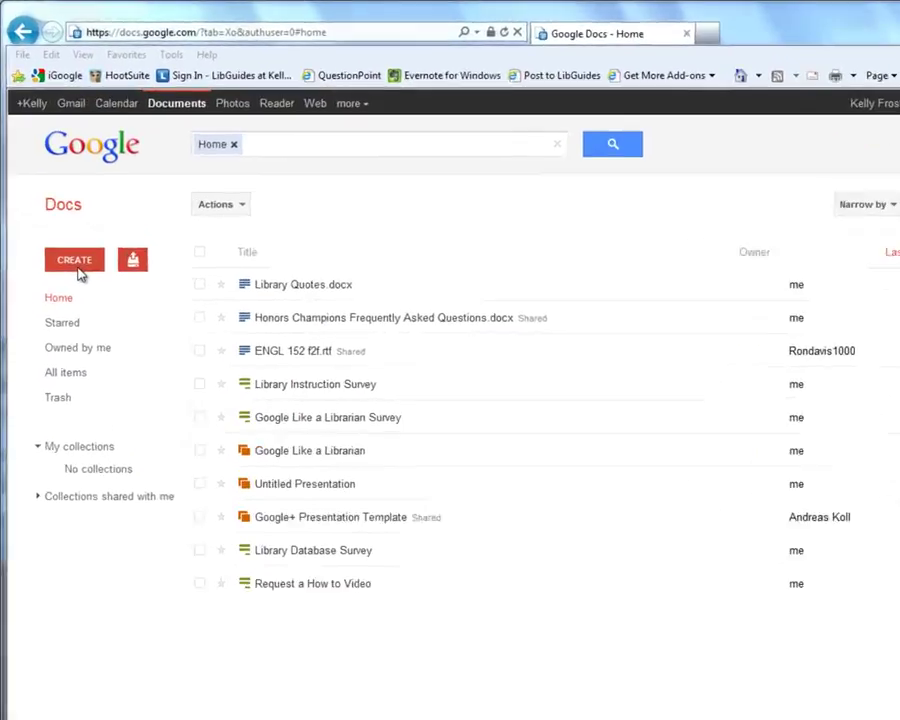
# - Create a new blank Document from the CREATE menu
pyautogui.click(75, 258)
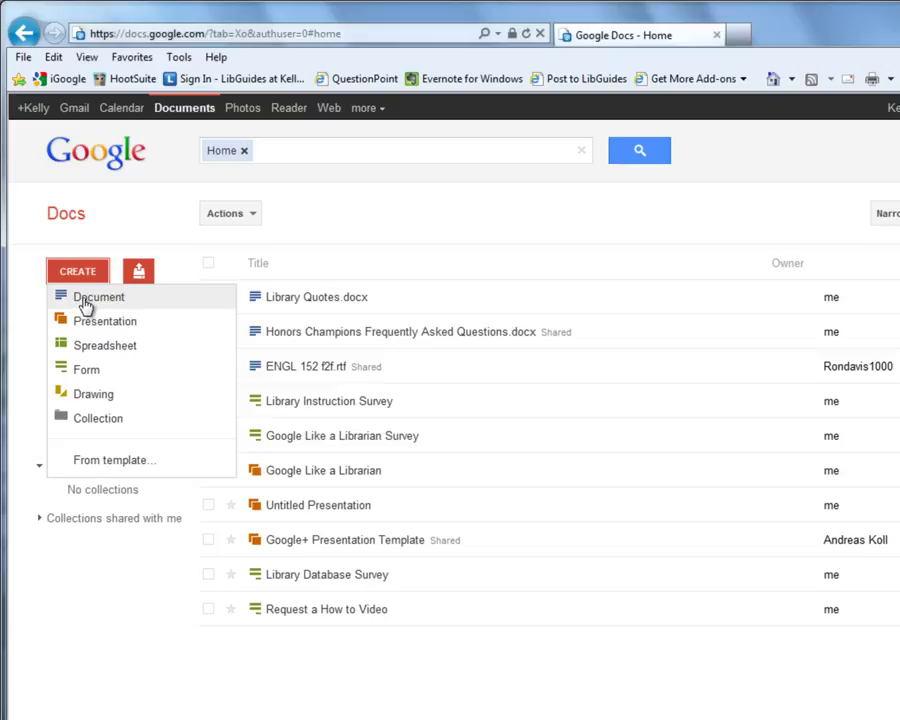
pyautogui.click(84, 302)
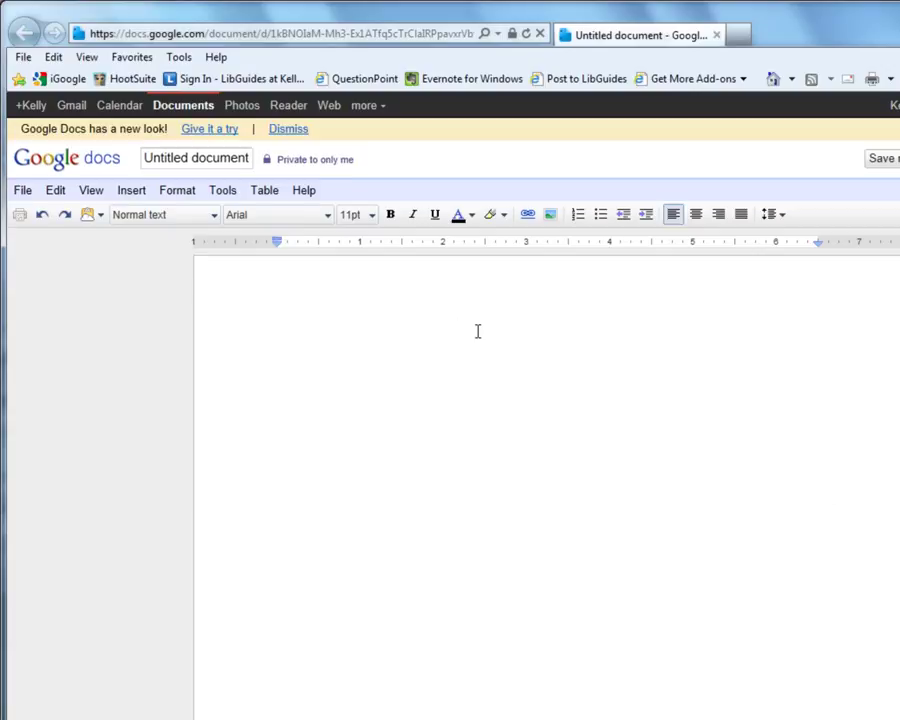
# - Type 'Hello this is a test', format it Times New Roman 12pt, and save
pyautogui.write('Hello this is a test')
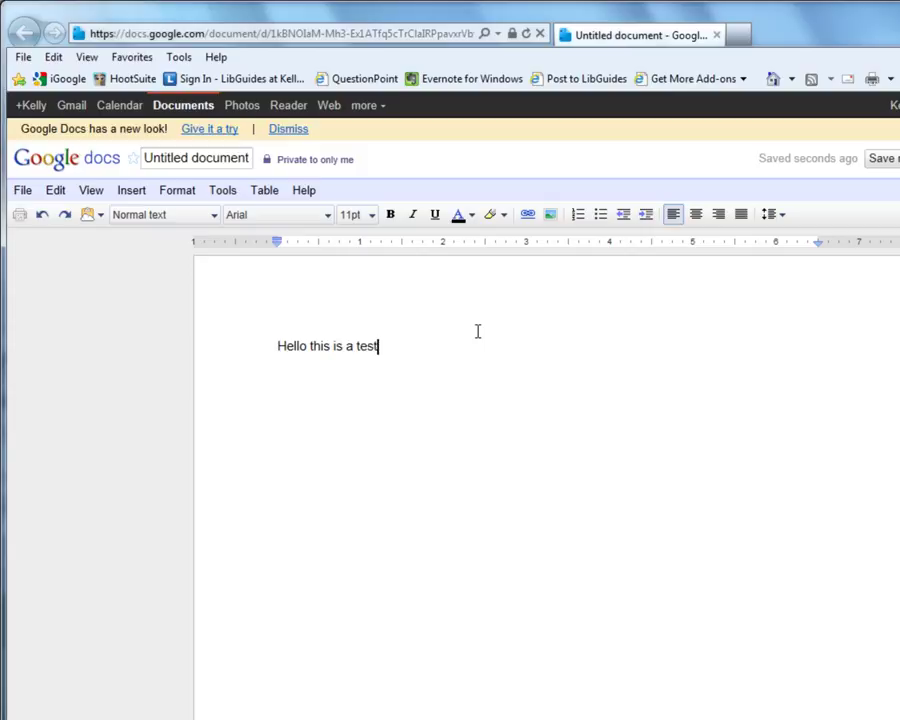
pyautogui.moveTo(444, 336); pyautogui.dragTo(194, 330)
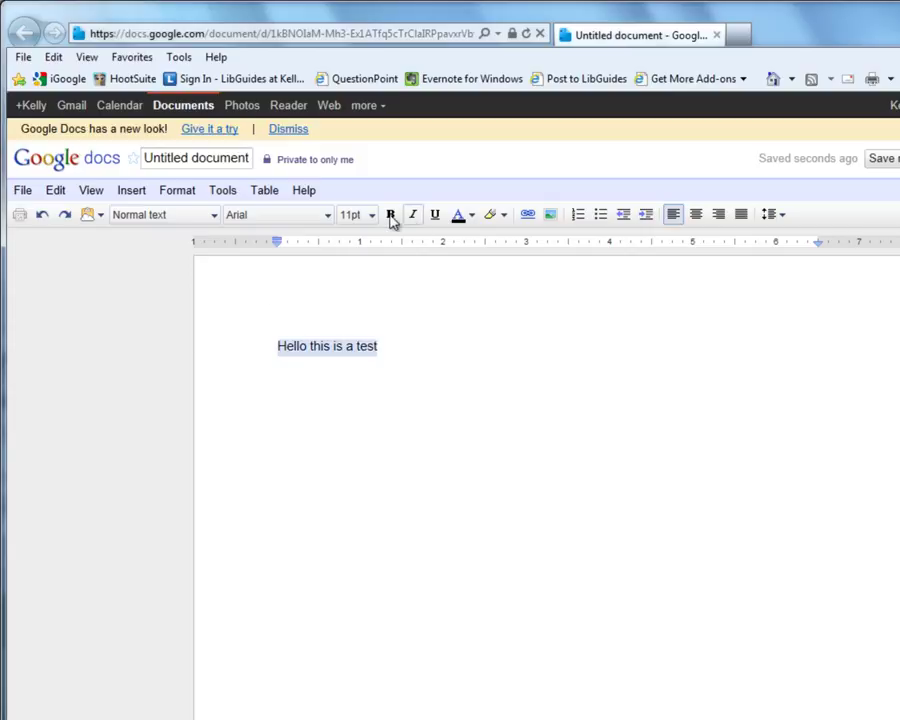
pyautogui.click(328, 217)
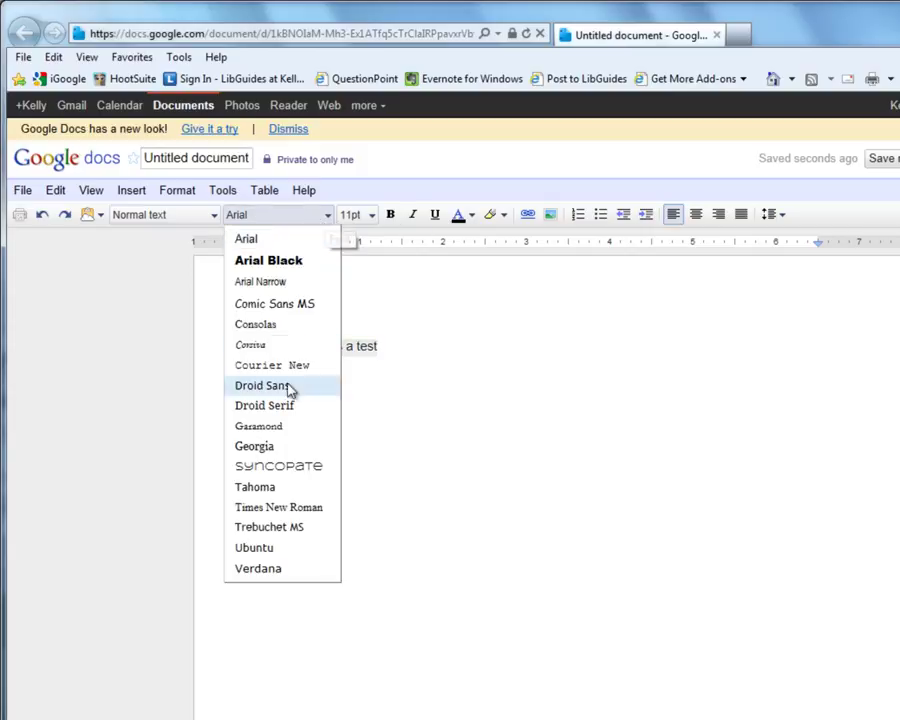
pyautogui.click(279, 507)
pyautogui.click(371, 214)
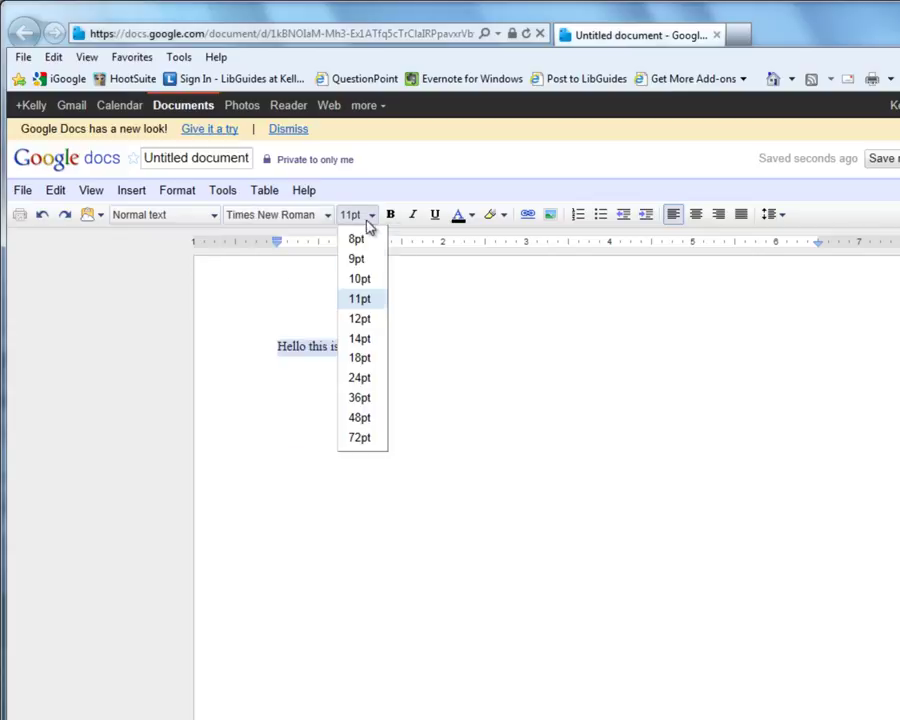
pyautogui.click(357, 318)
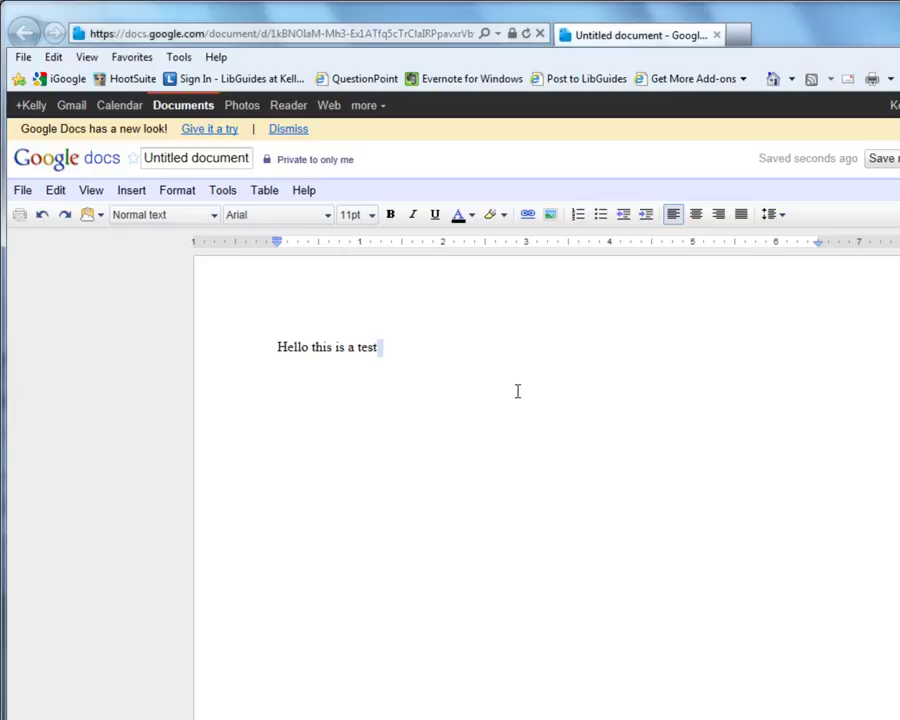
pyautogui.click(897, 157)
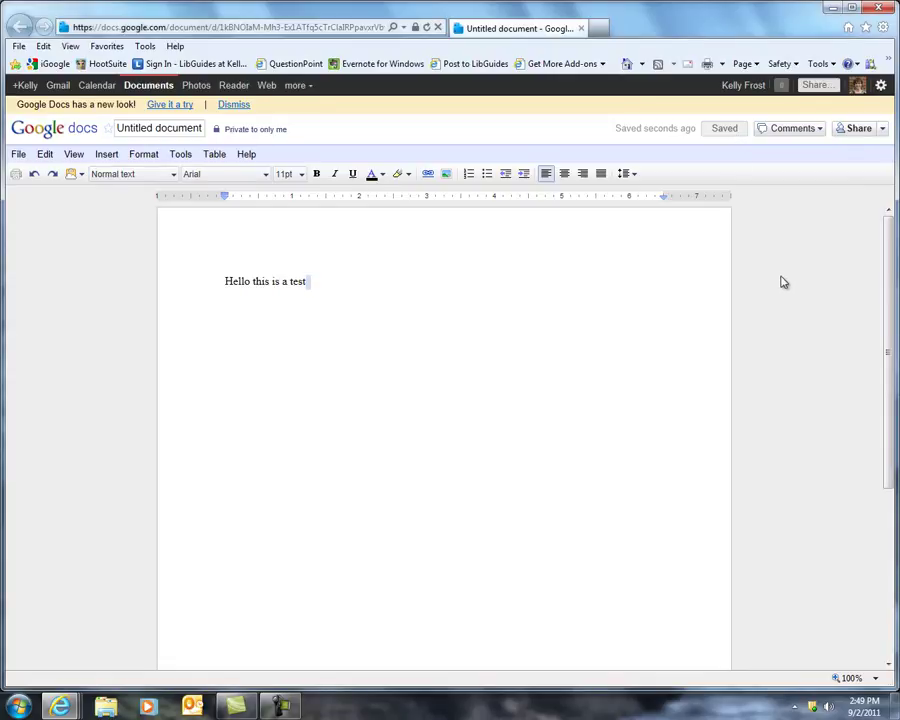
# - Rename 'Untitled document' to 'Test'
pyautogui.click(169, 132)
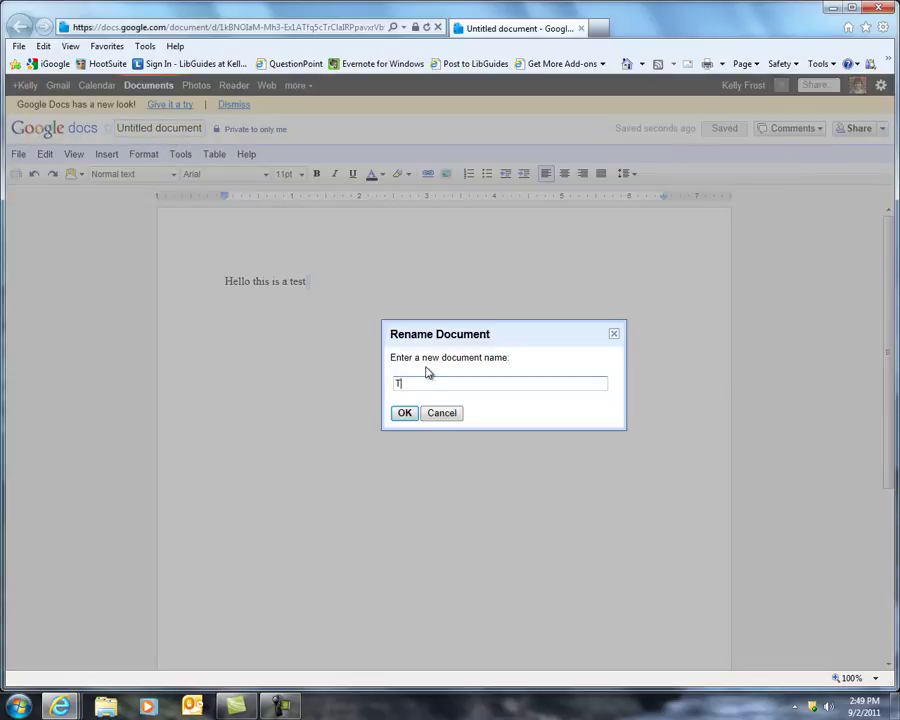
pyautogui.press('Return')
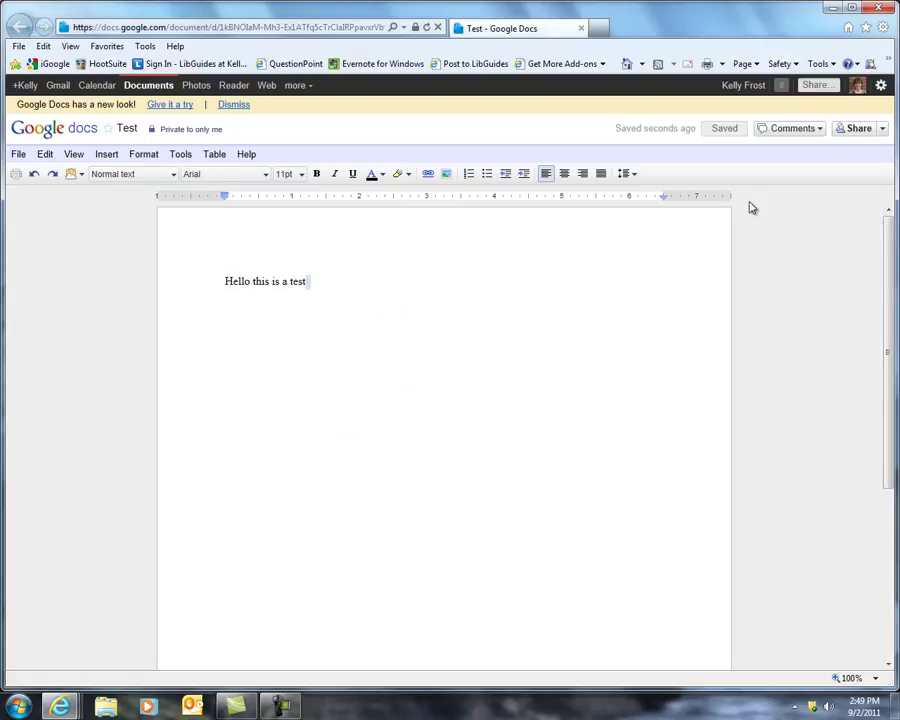
# - Add a colleague's e-mail address as a collaborator on 'Test' and confirm sharing
pyautogui.click(866, 131)
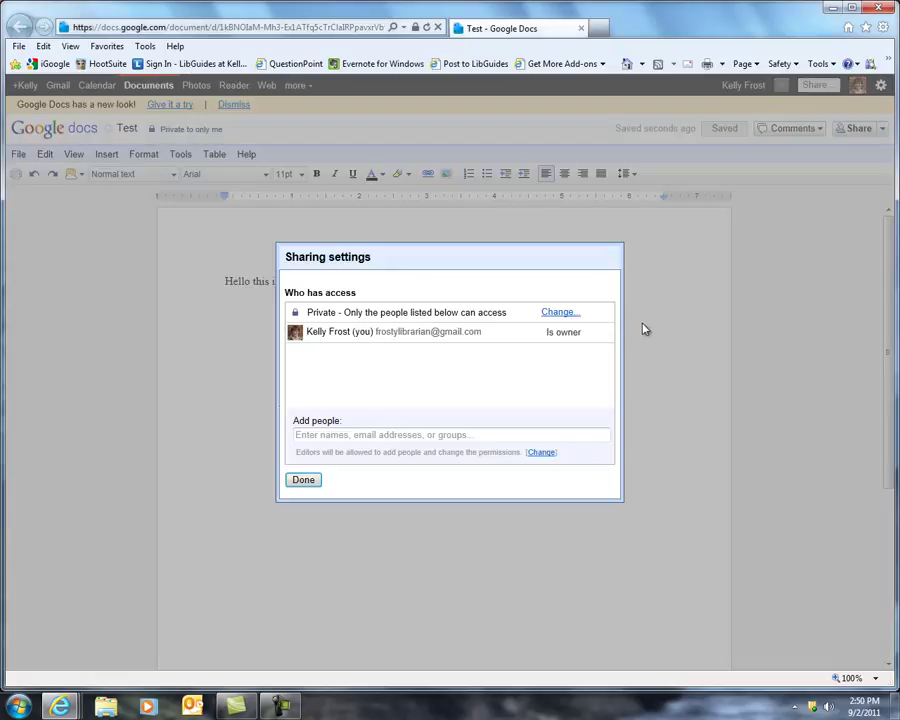
pyautogui.click(362, 436)
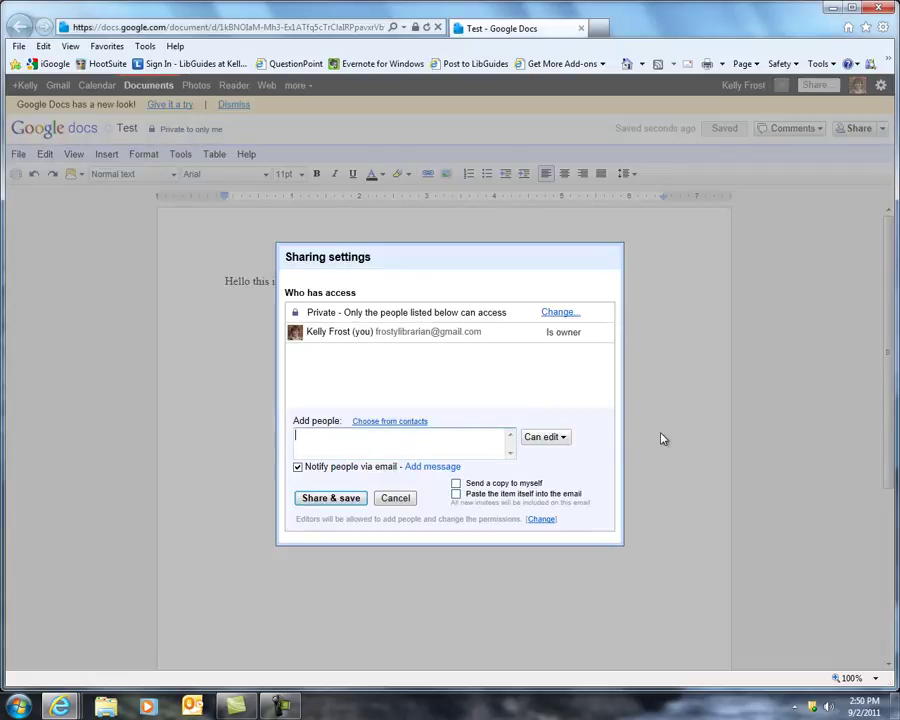
pyautogui.write('frostk')
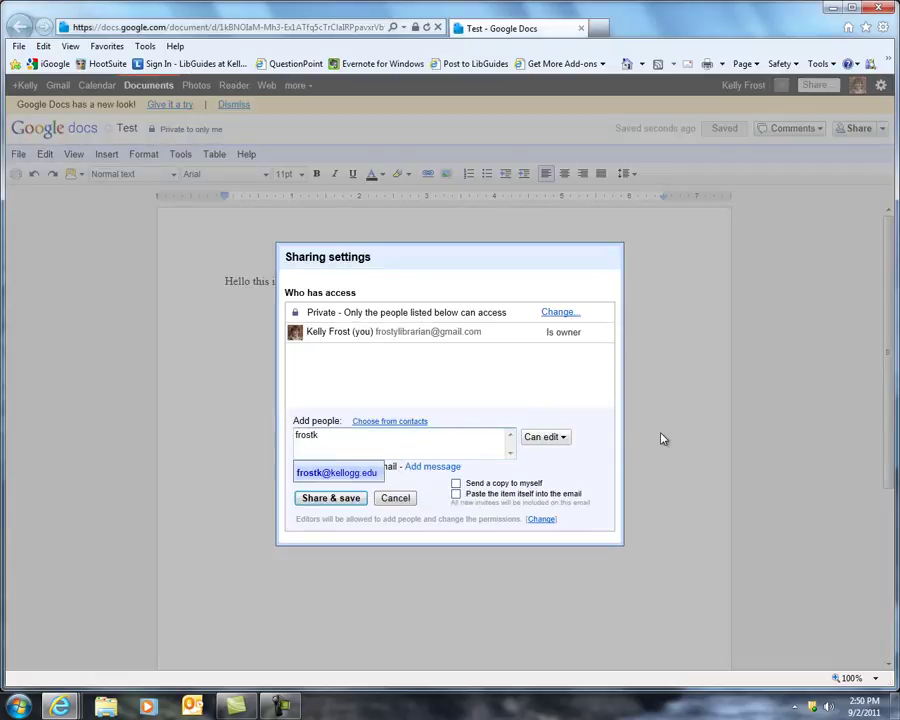
pyautogui.press('Return')
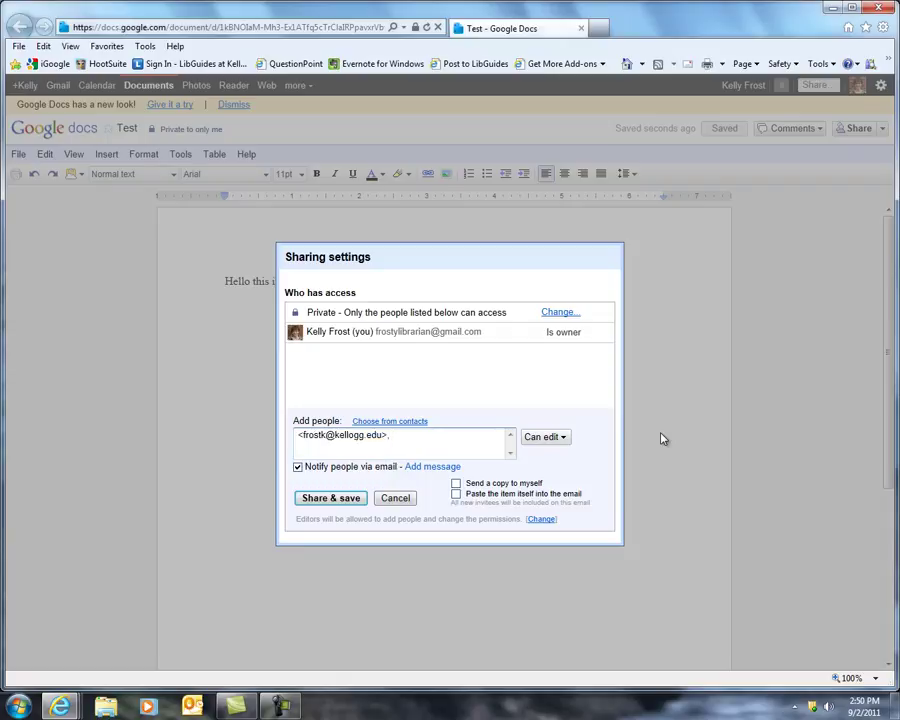
pyautogui.click(342, 497)
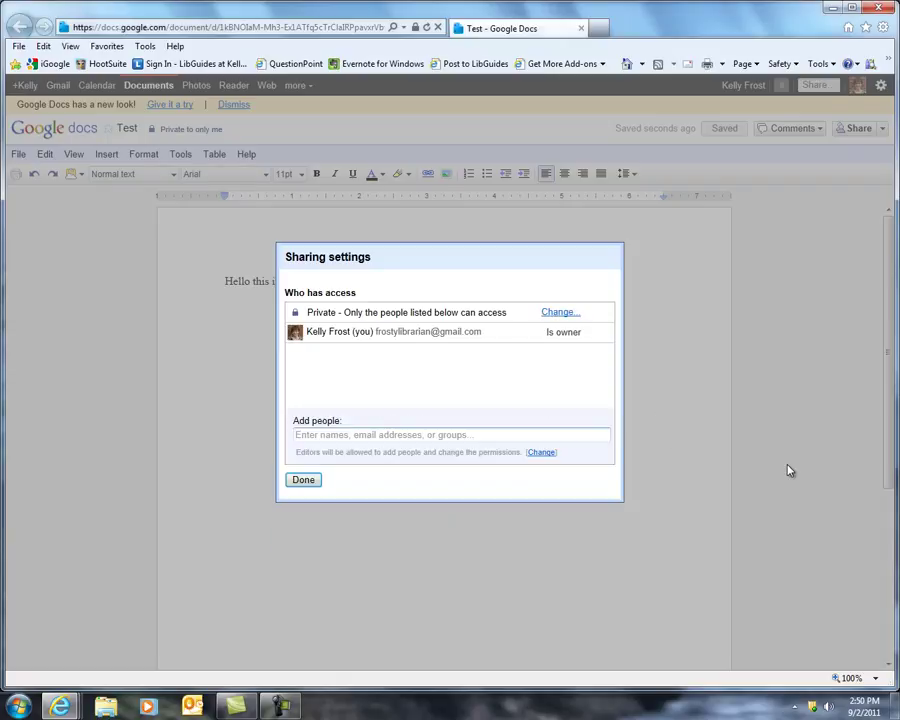
pyautogui.click(304, 481)
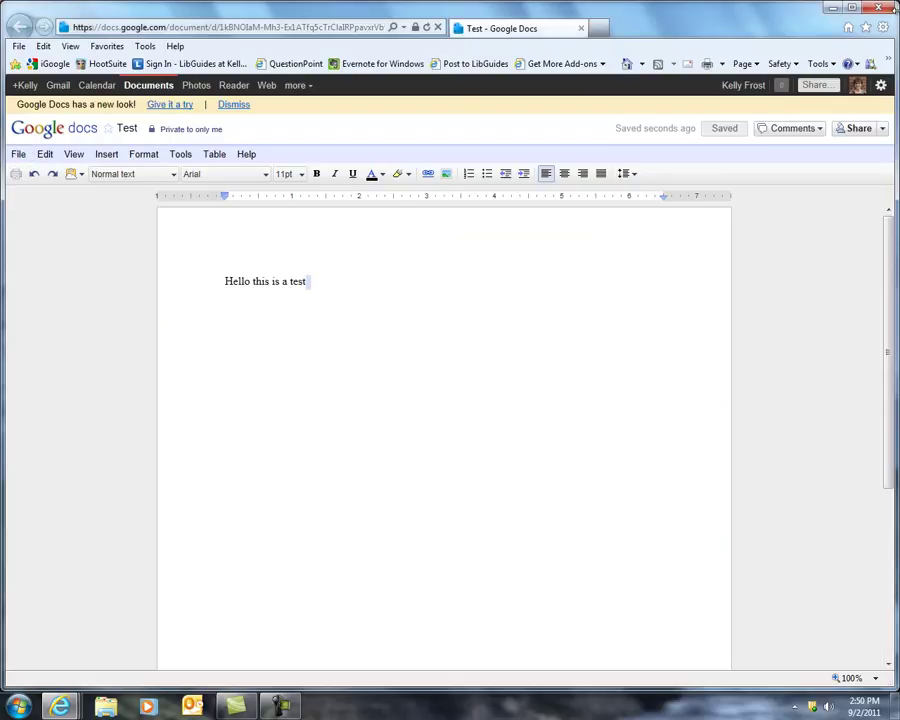
# - Close the Test document window and show the Upload options on the Home list
pyautogui.click(879, 8)
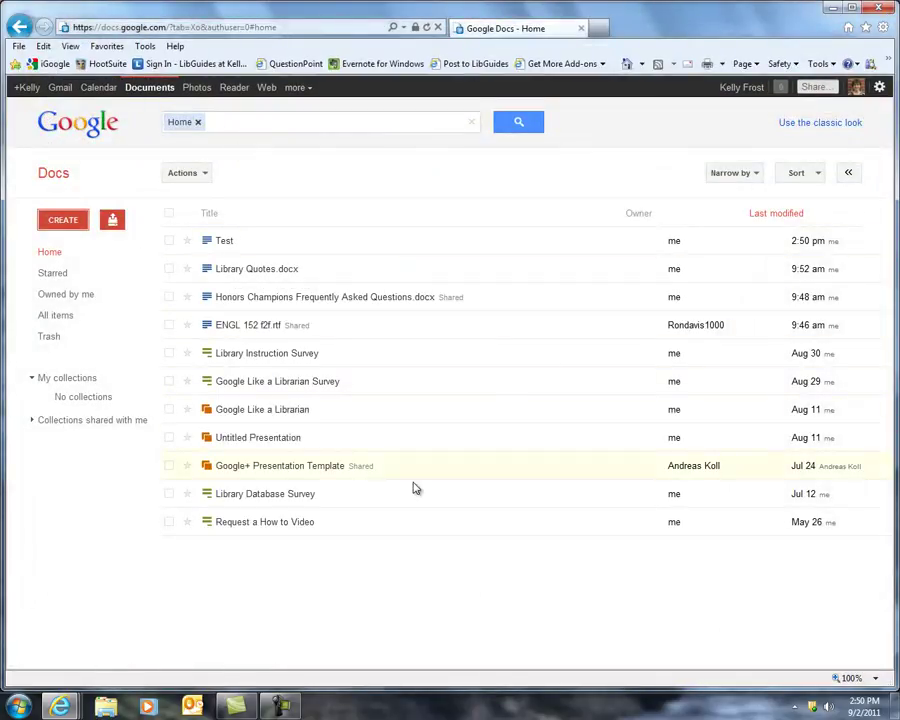
pyautogui.click(111, 222)
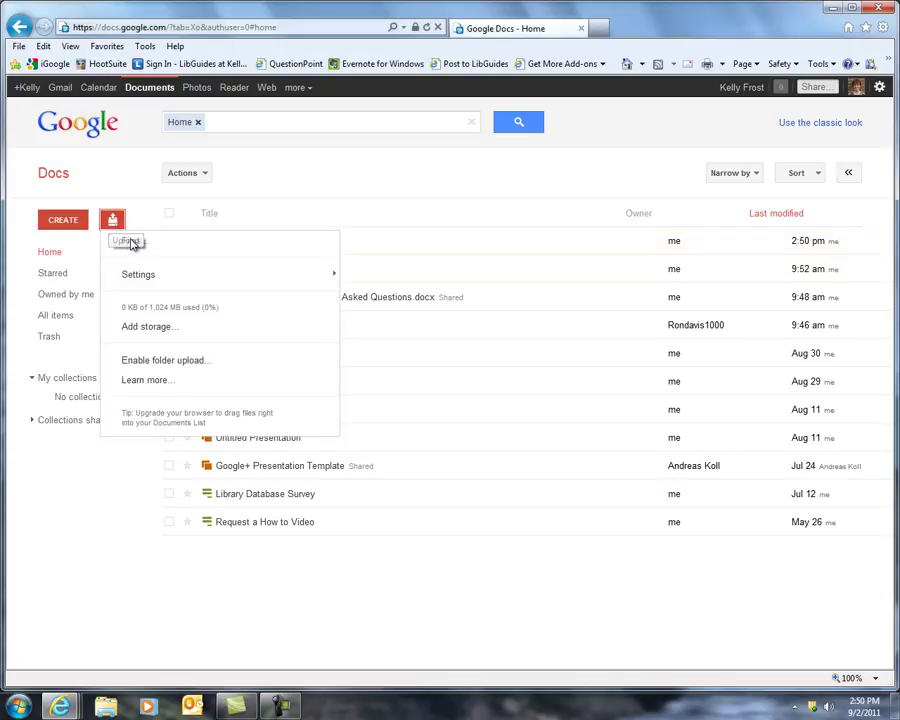
# - Choose the file Library Instruction Survey from the computer's file dialog
pyautogui.click(141, 247)
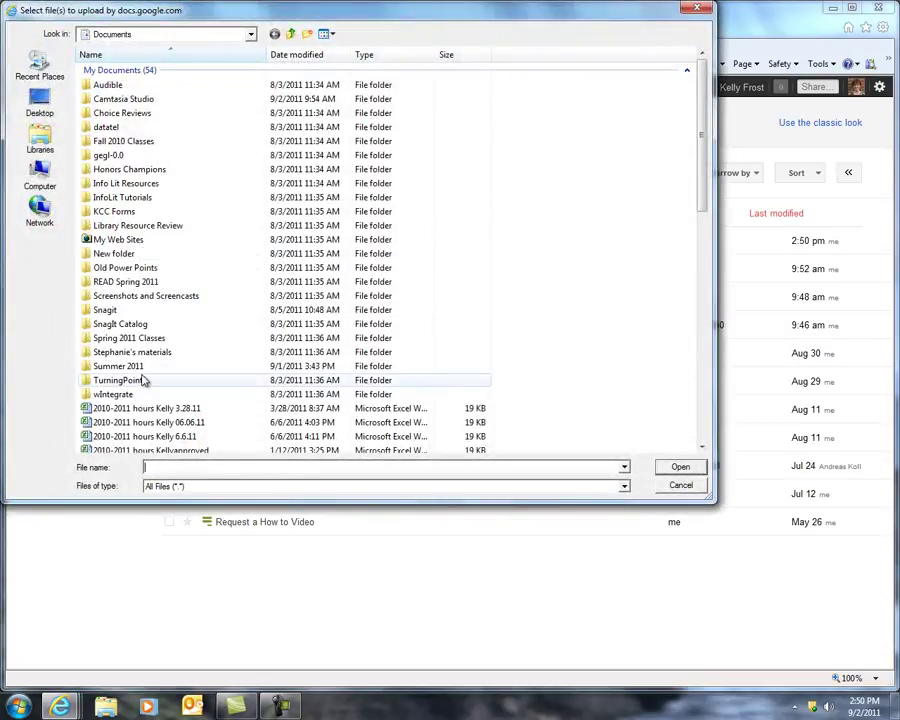
pyautogui.moveTo(700, 160); pyautogui.dragTo(701, 250)
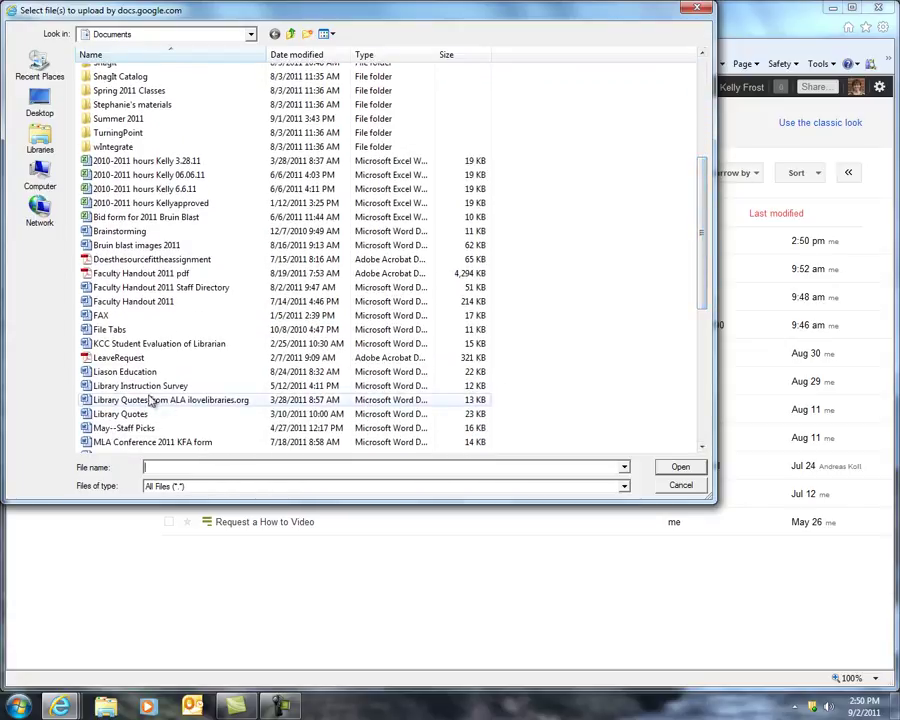
pyautogui.click(148, 387)
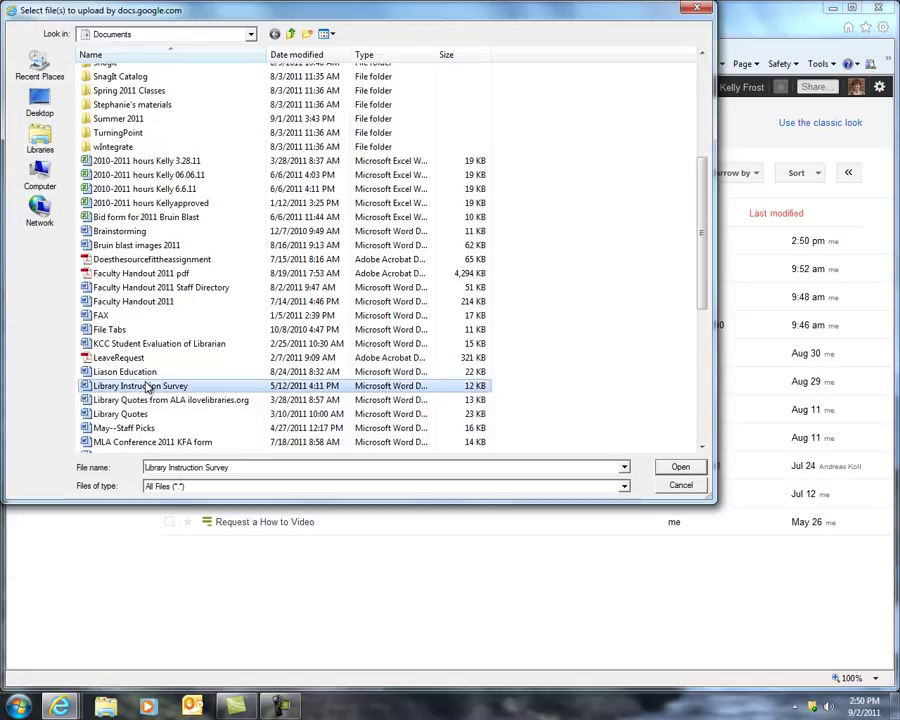
pyautogui.click(694, 472)
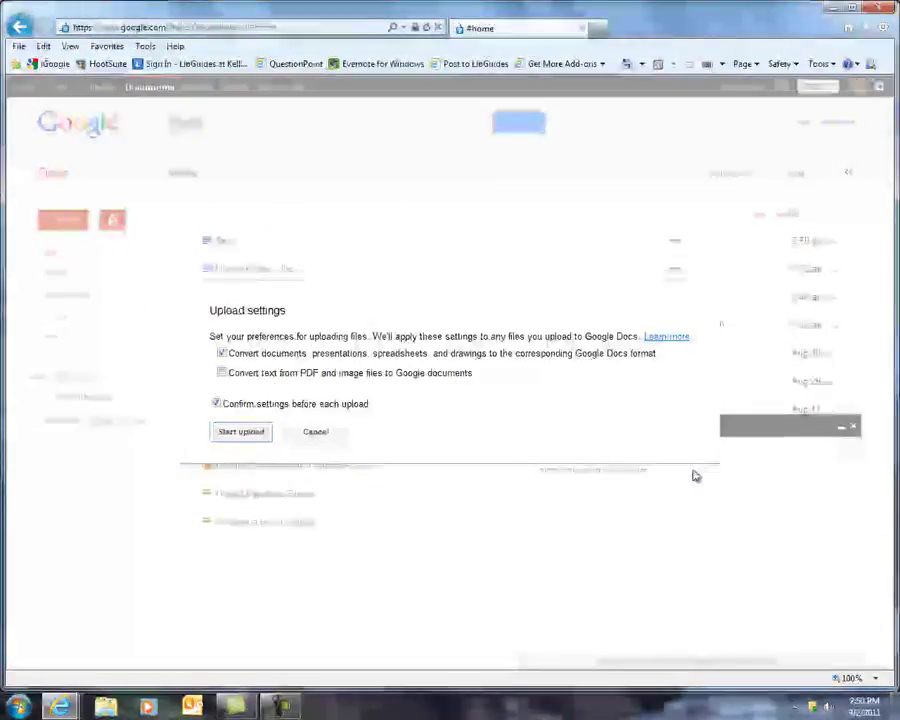
# - Start the upload with 'Convert documents' to Google Docs format enabled
pyautogui.click(241, 432)
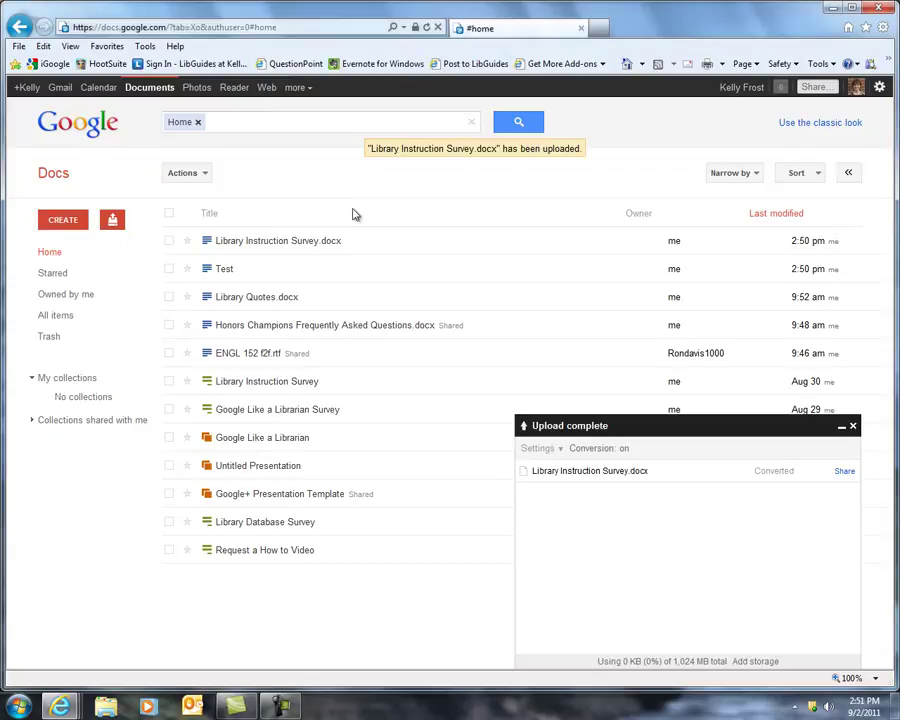
pyautogui.click(284, 242)
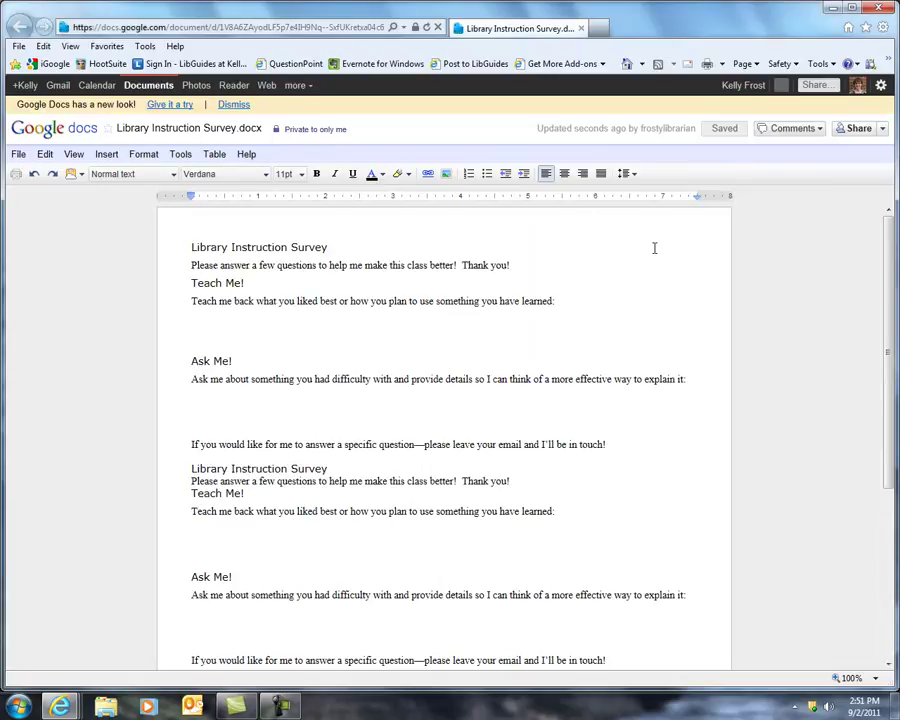
pyautogui.click(877, 10)
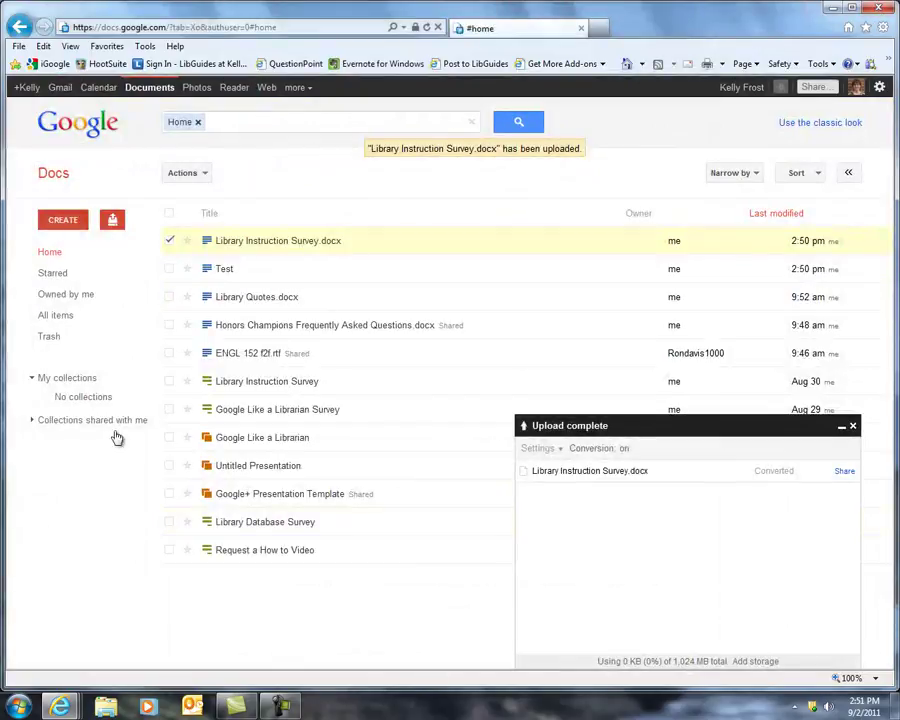